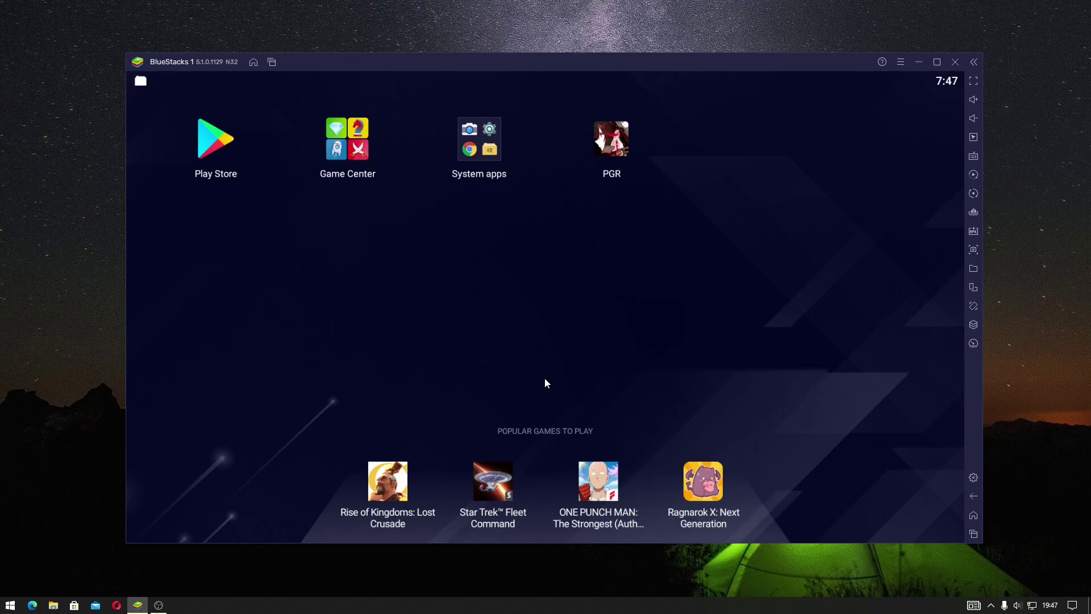
In Media Manager, import the Super Tux Kart video from the Windows title folder and open it to check playback
left_click(484, 158)
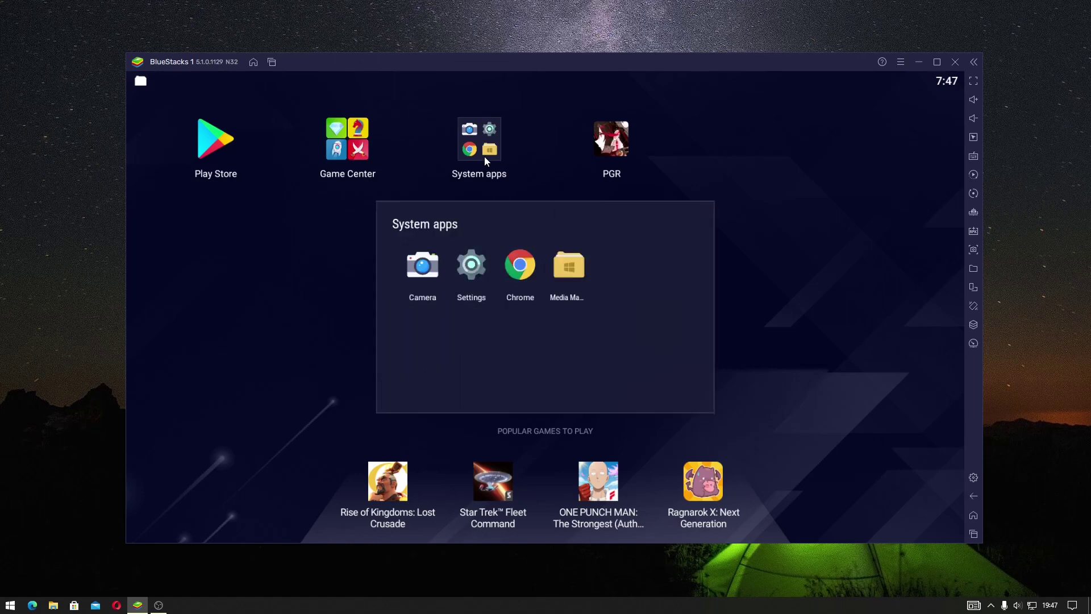
left_click(569, 267)
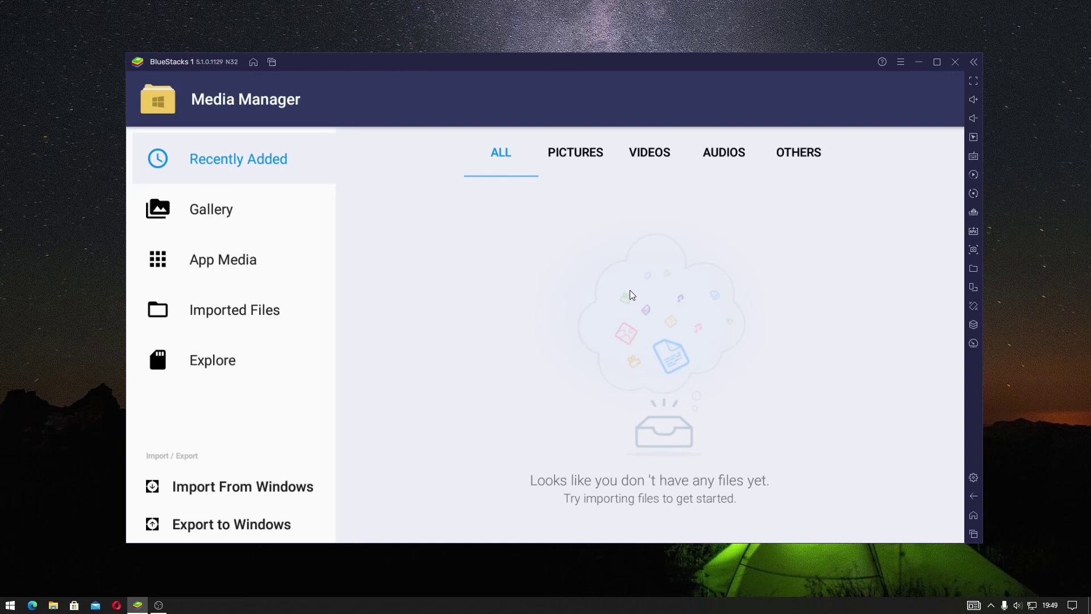
left_click(297, 486)
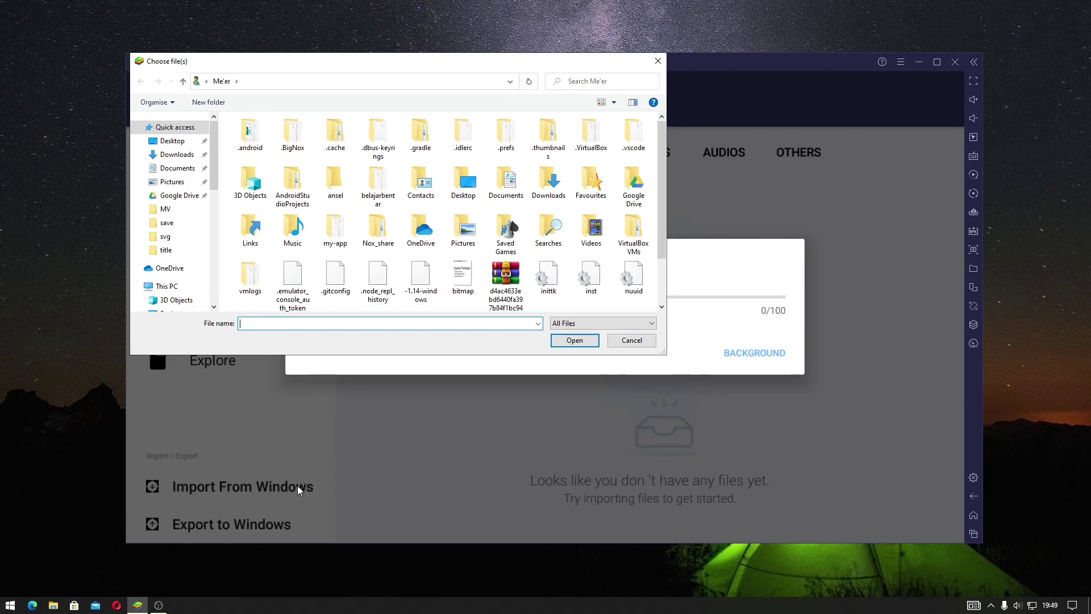
left_click(171, 250)
scroll(305, 257, "down", 3)
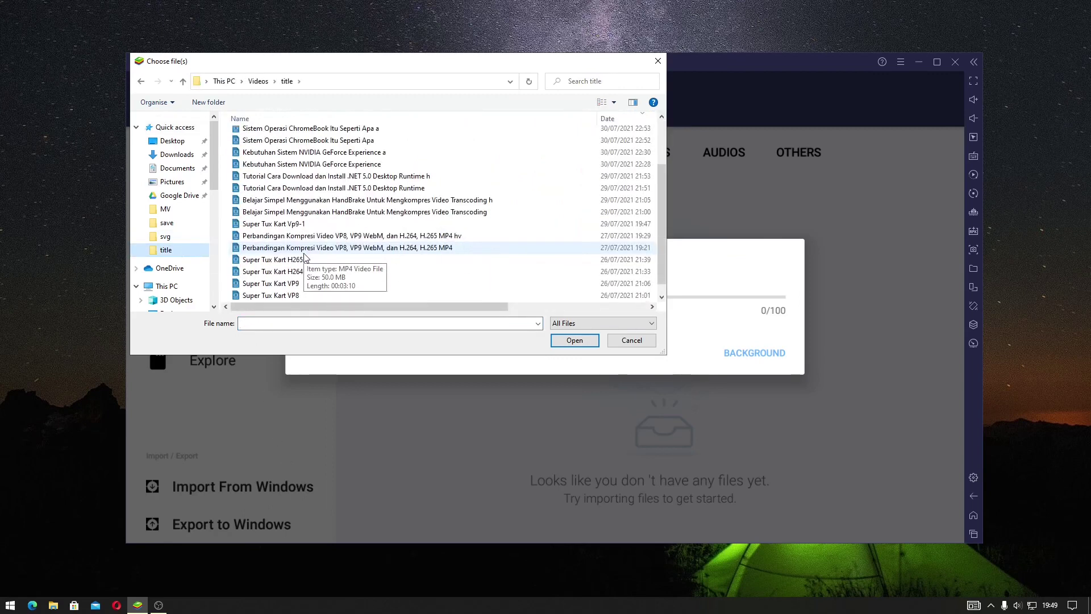
left_click(310, 294)
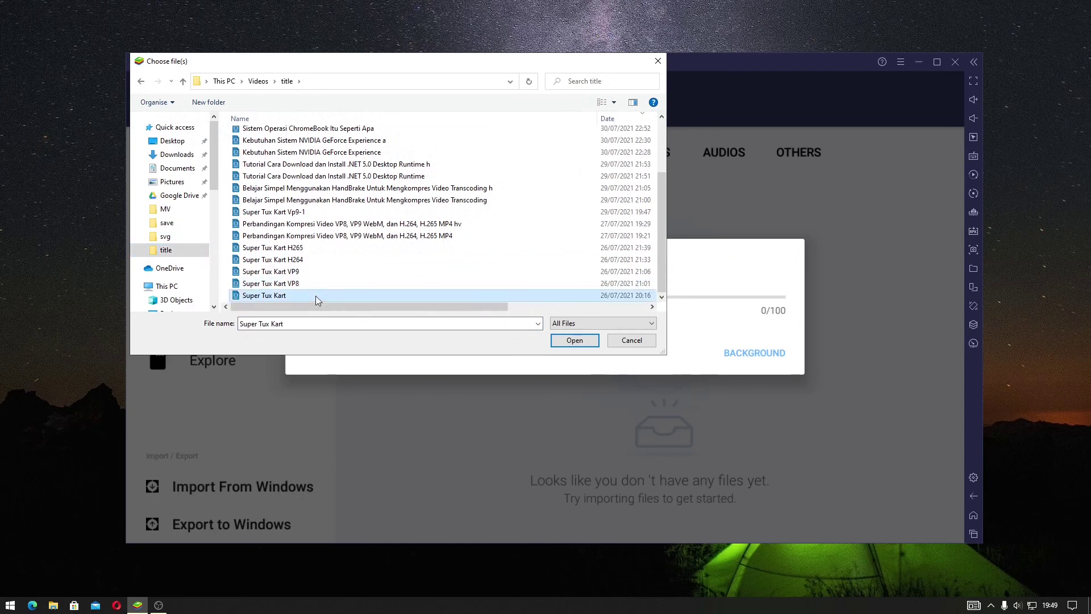
left_click(579, 341)
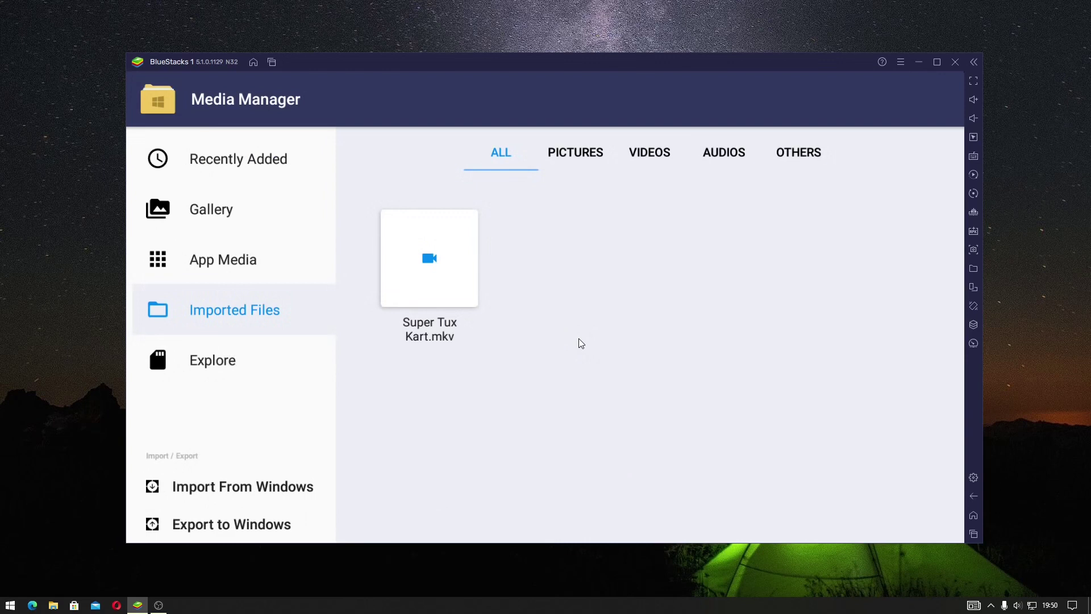
left_click(449, 281)
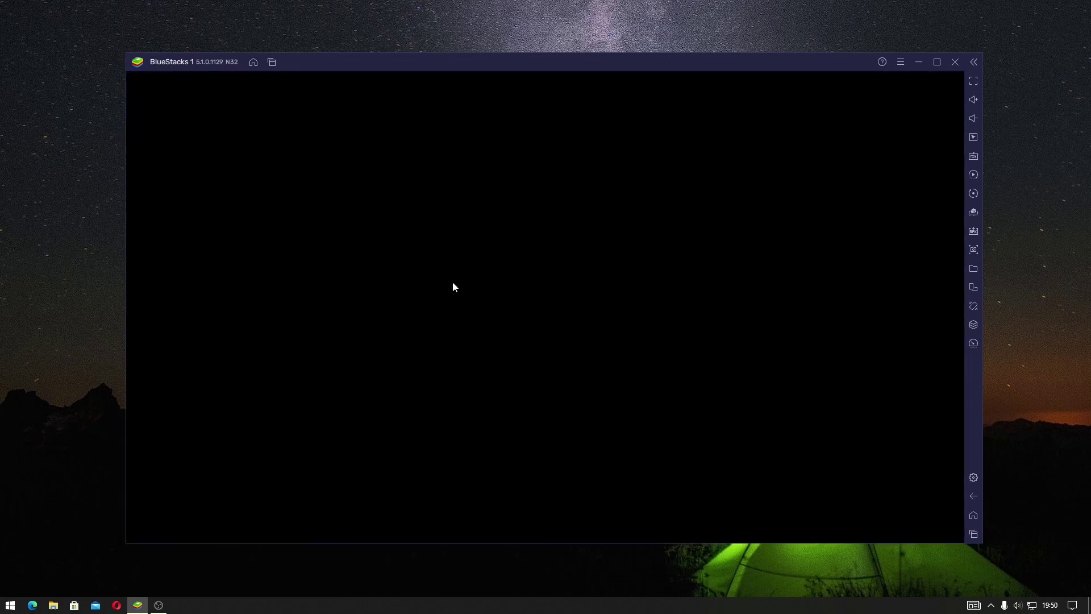
left_click(972, 497)
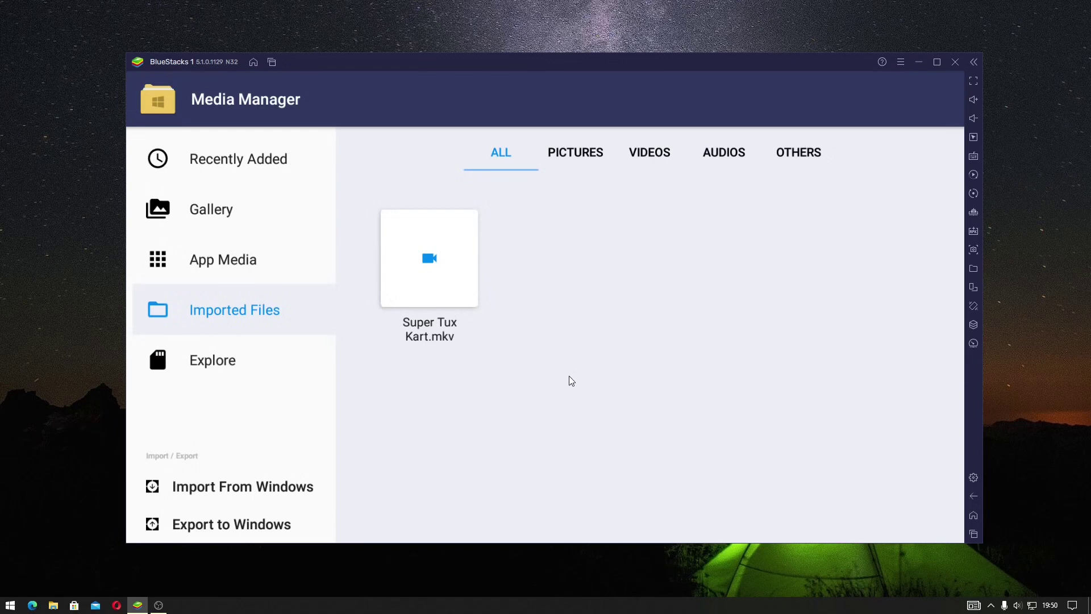
Import all image files from the Windows Pictures folder, from Chromebooks1 through Windows10v701
left_click(274, 492)
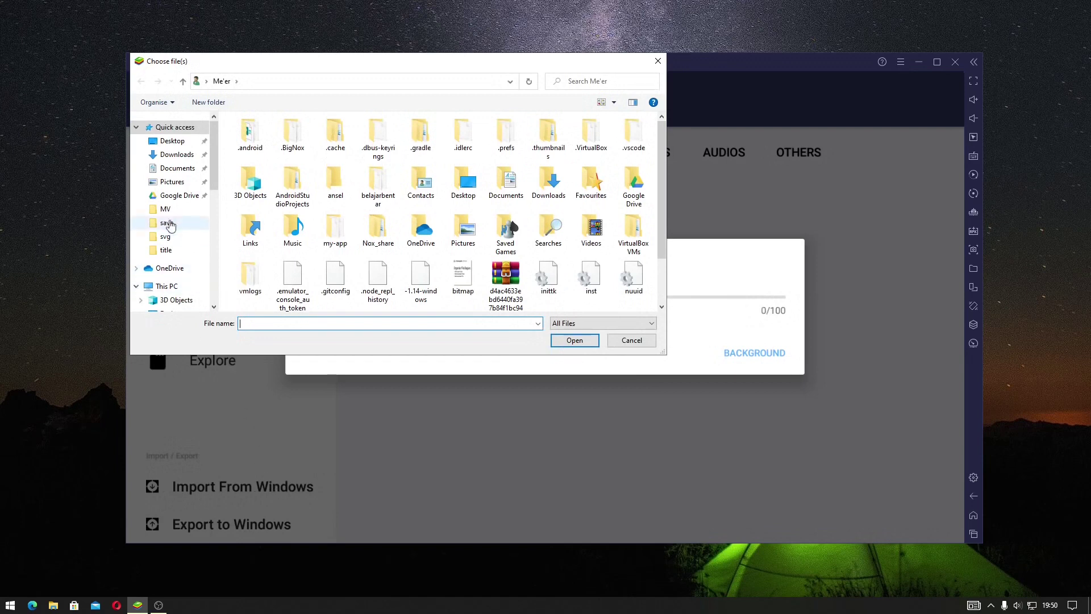
left_click(172, 182)
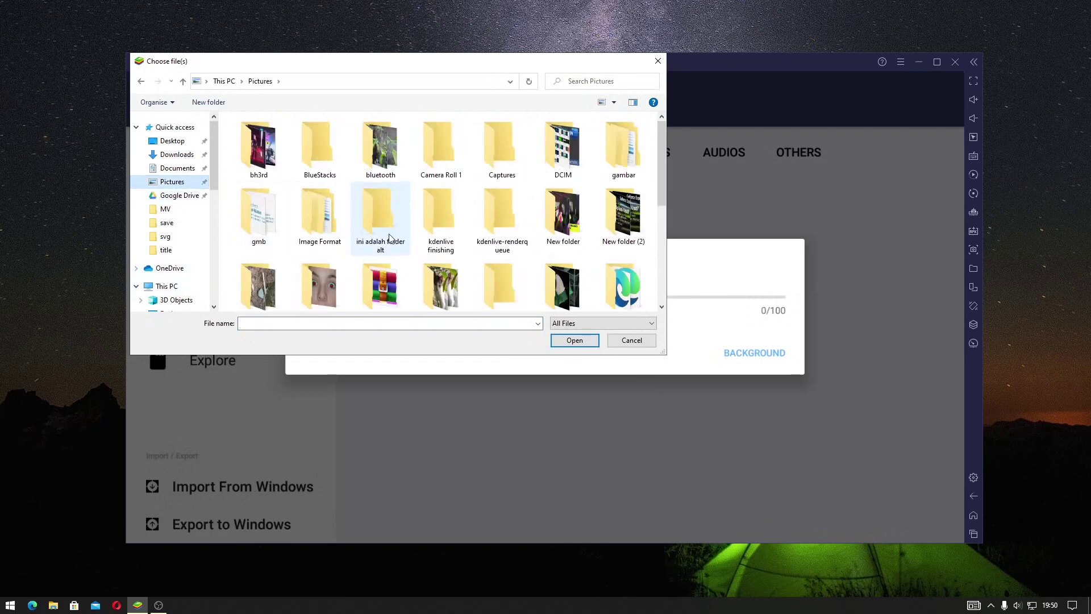
scroll(380, 233, "down", 10)
left_click(441, 157)
left_click(391, 271, "shift")
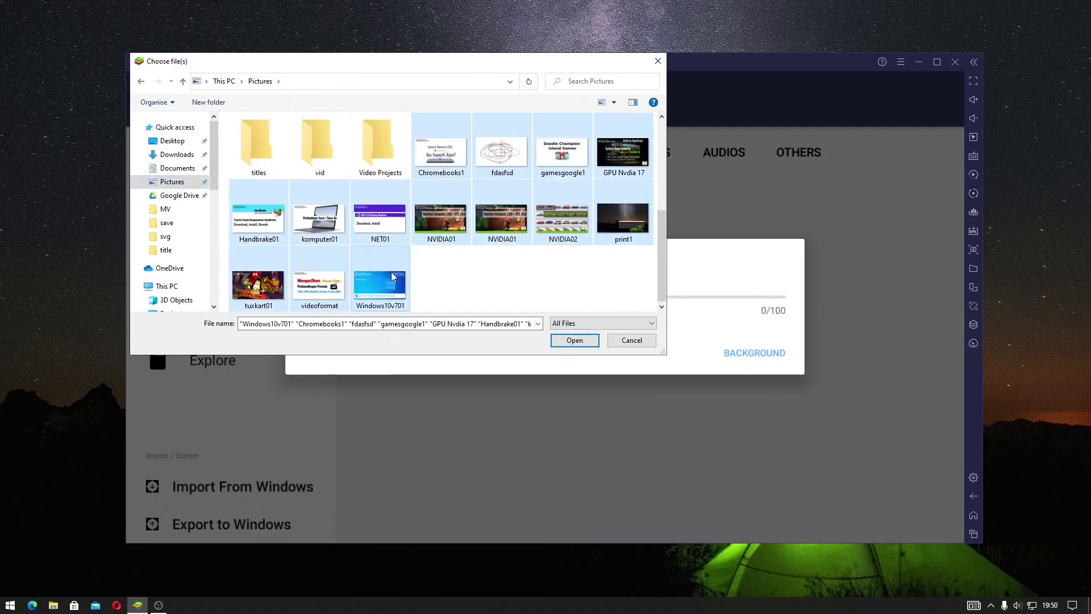
left_click(565, 341)
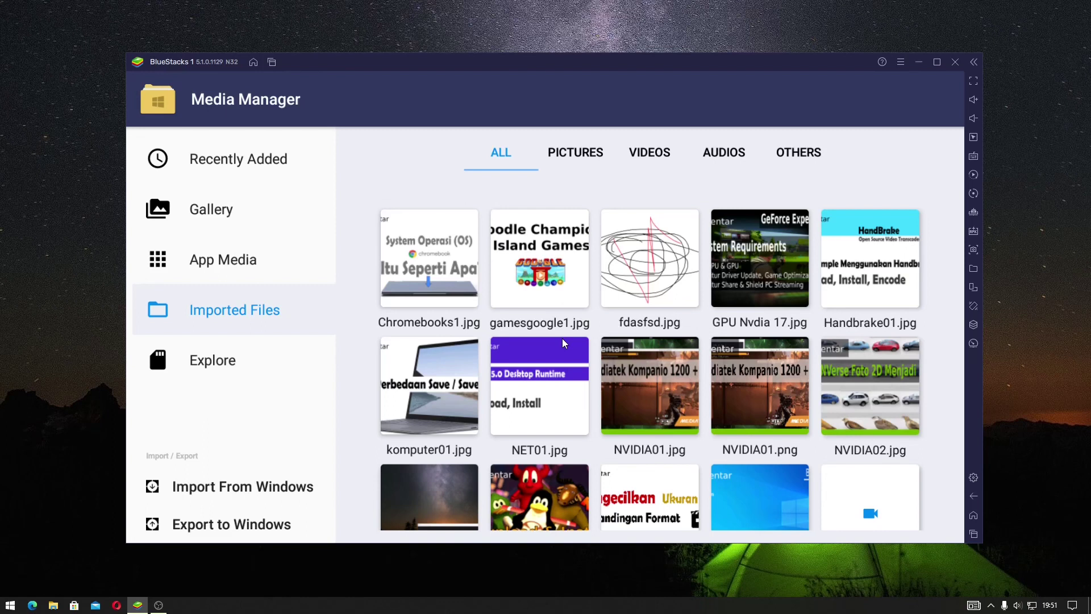
Select only Super Tux Kart.mkv among the imported files and start exporting it to Windows
left_click(259, 528)
scroll(779, 389, "down", 2)
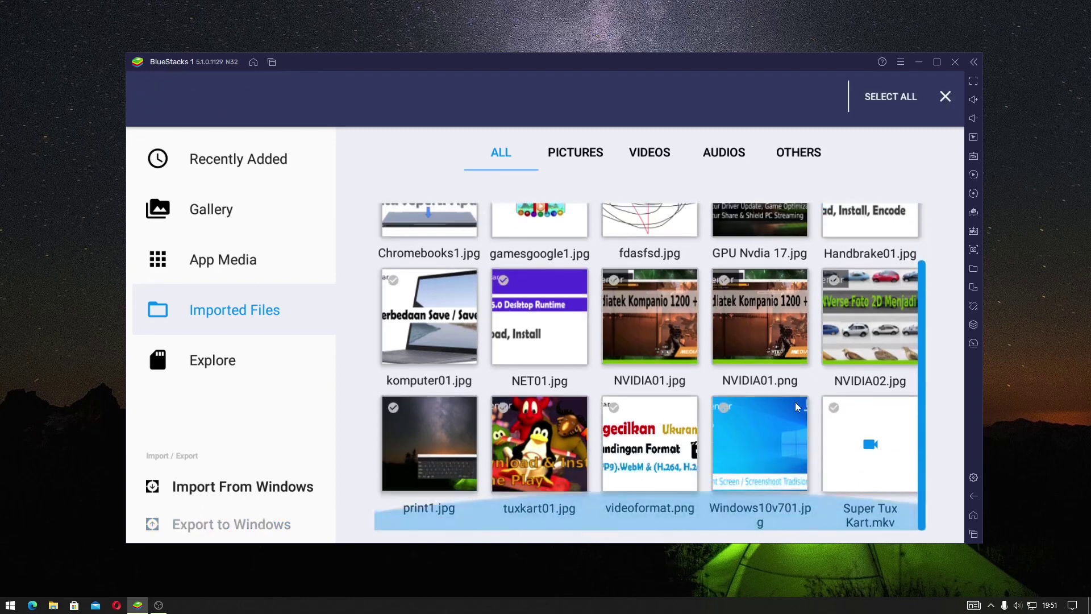
left_click(860, 438)
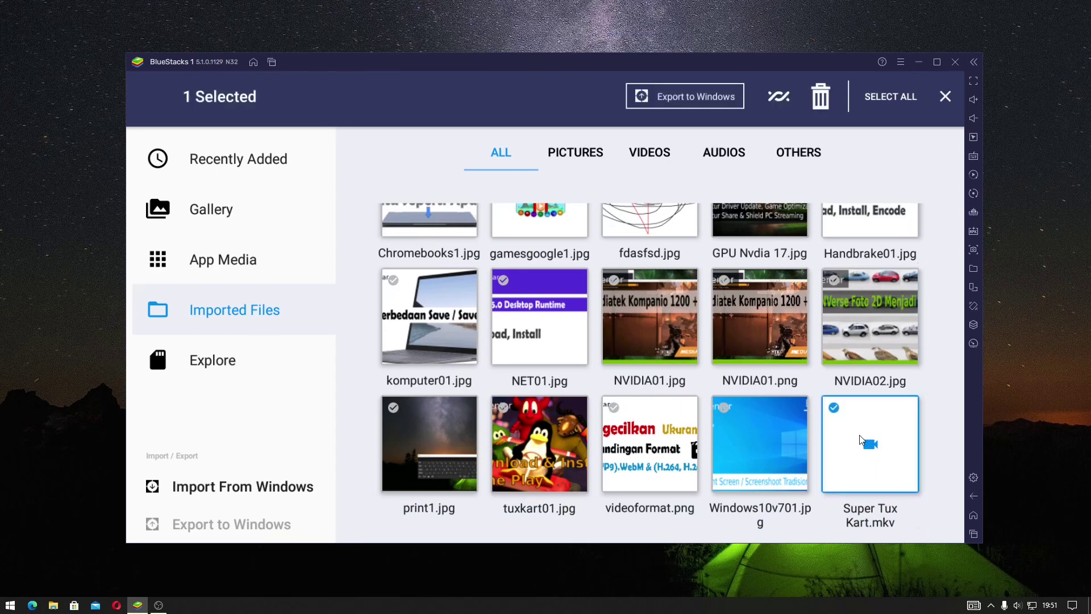
left_click(694, 97)
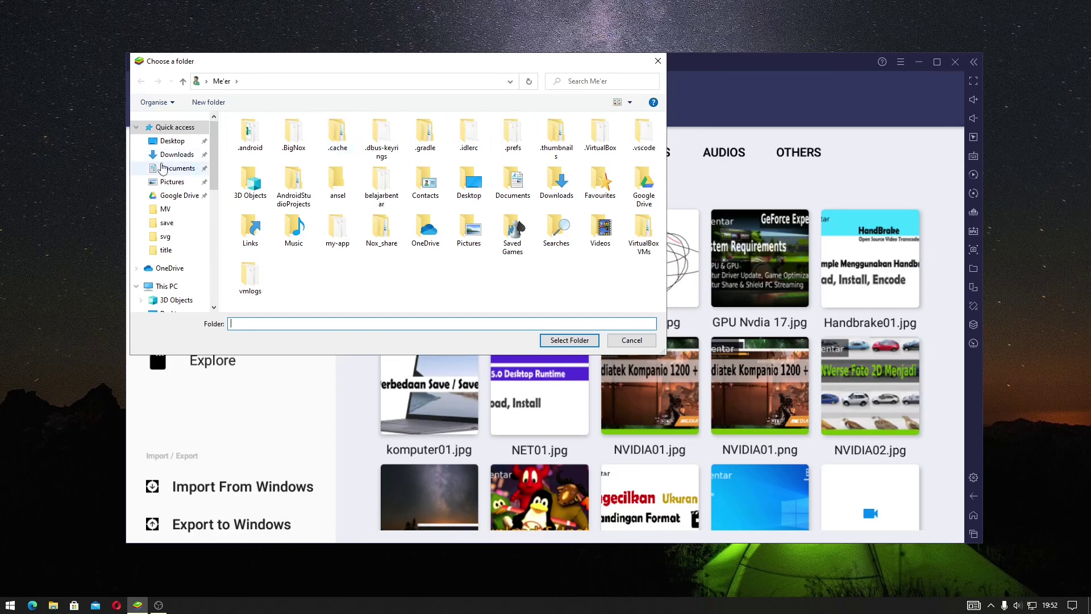
Create a folder named export inside Pictures and use it as the destination for the exported video
left_click(166, 182)
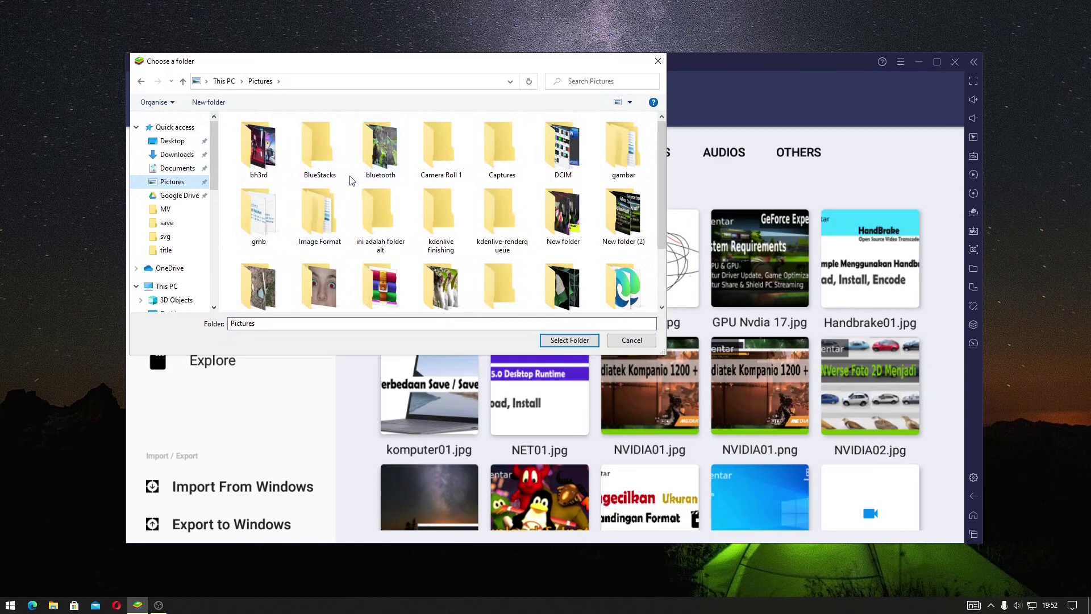
left_click(209, 103)
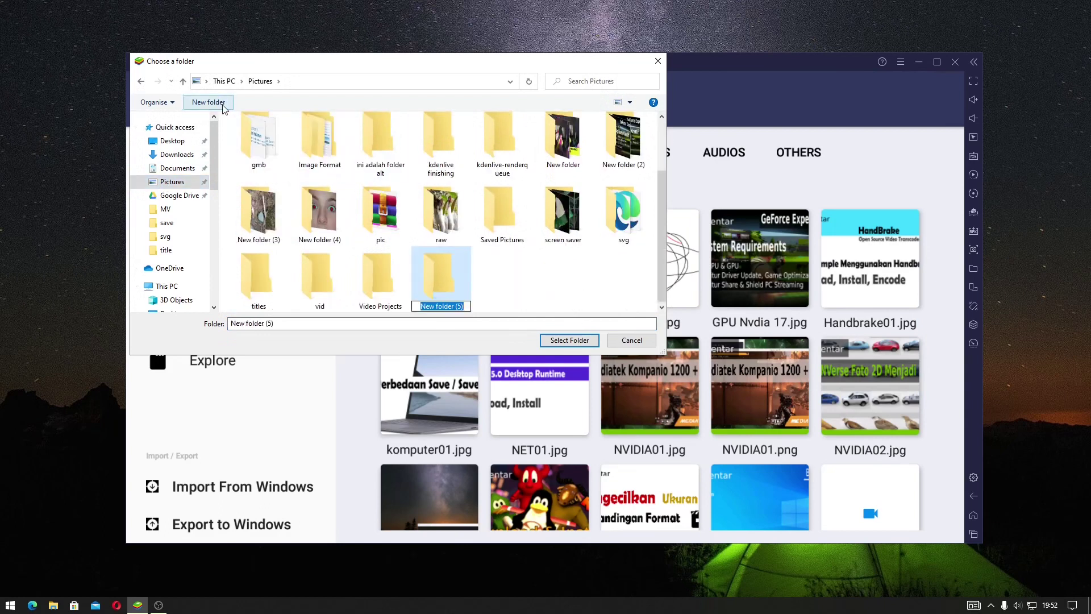
type("export")
key("Return")
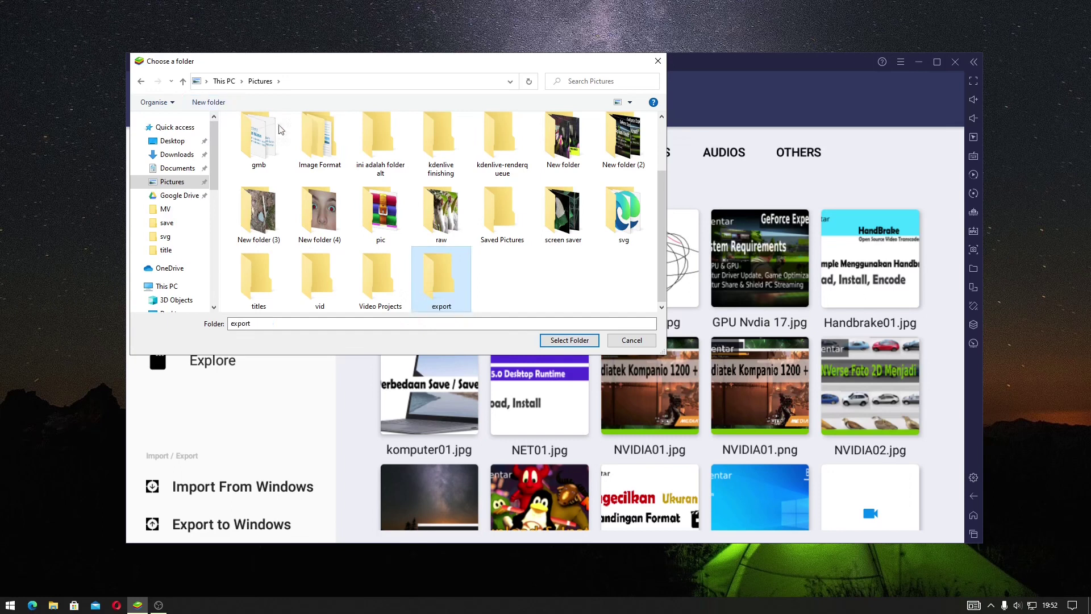
left_click(569, 340)
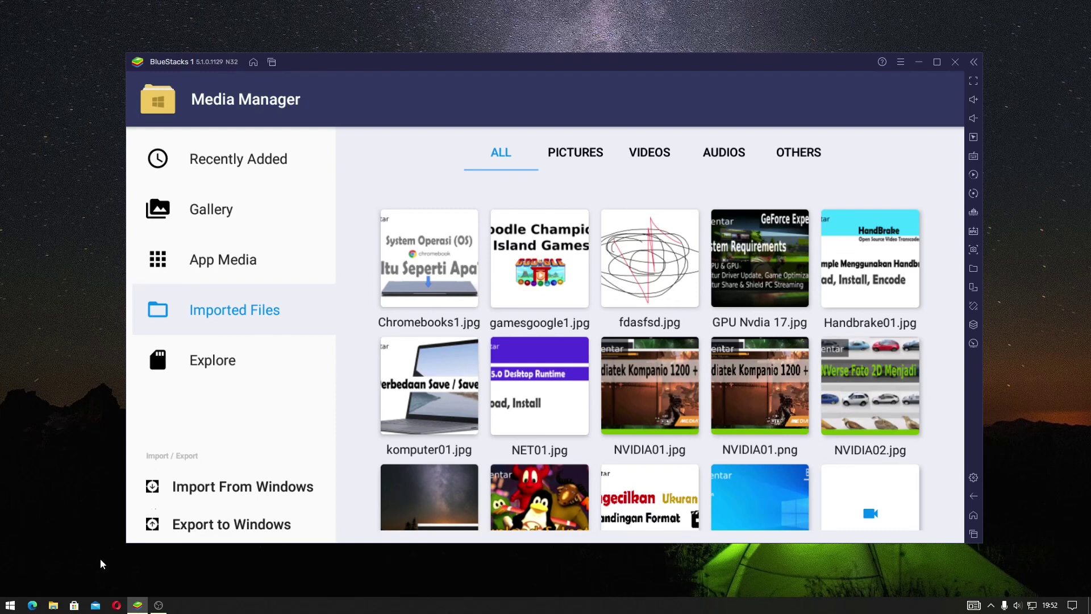
Switch to File Explorer and check the exported video in the export folder inside Pictures
left_click(53, 605)
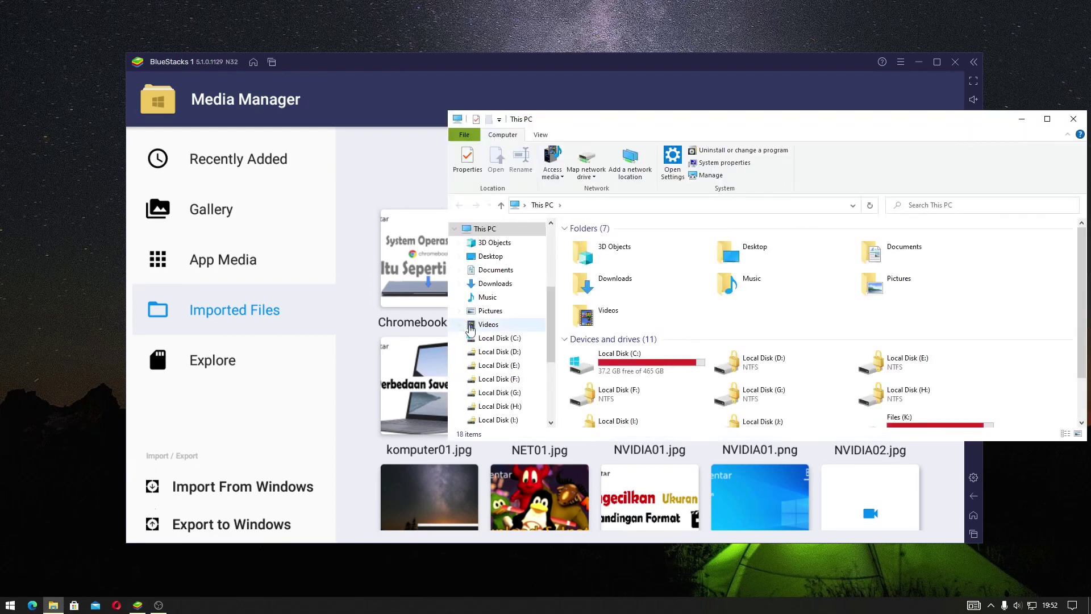
left_click(490, 310)
left_click_drag(663, 119, 463, 76)
double_click(401, 217)
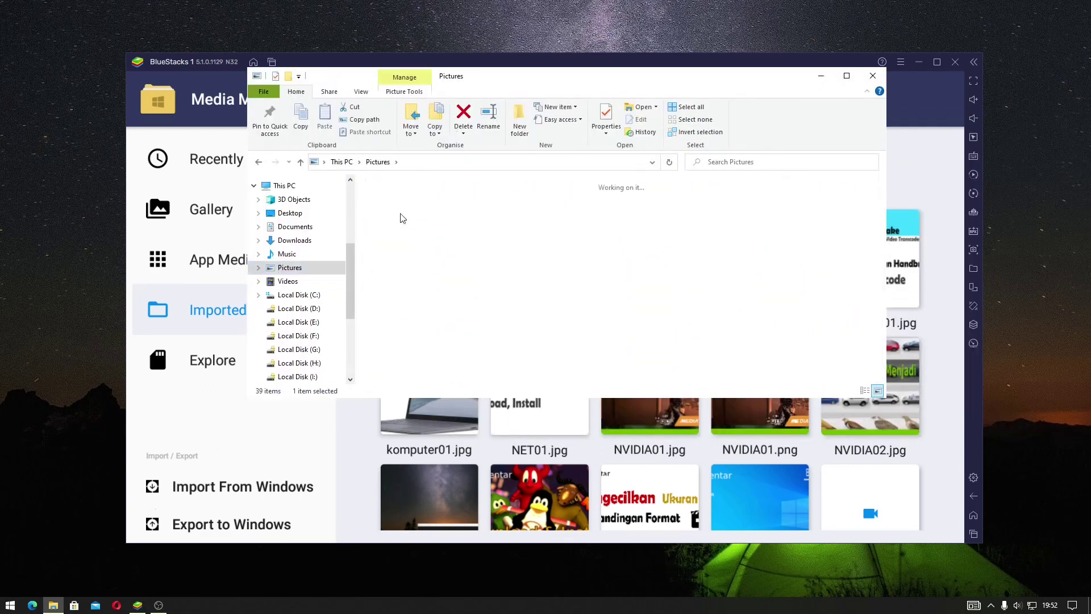
left_click(405, 229)
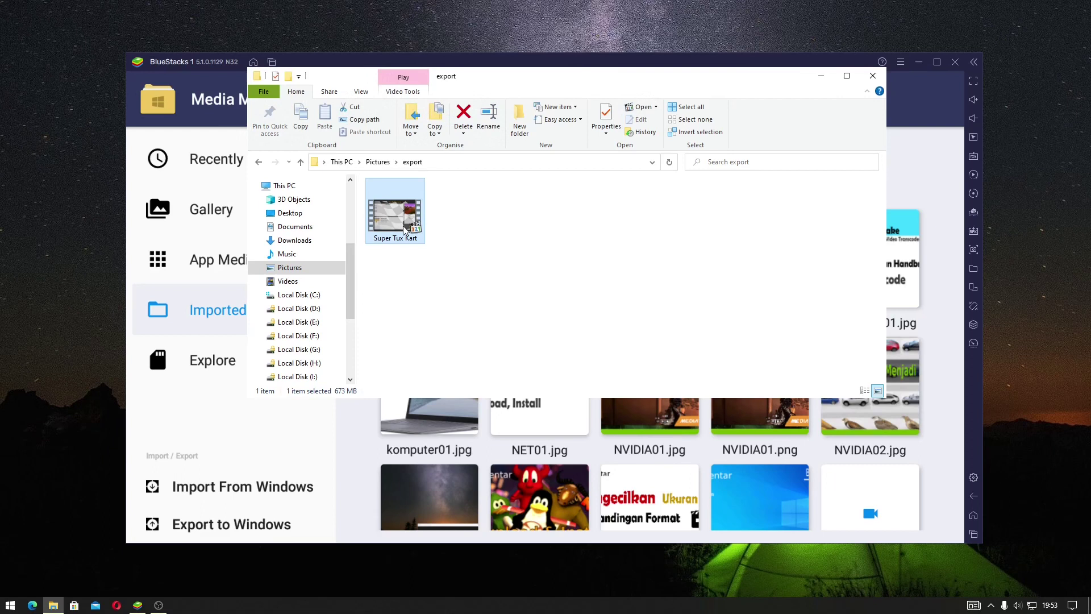
Return to Media Manager, select all imported files except Super Tux Kart.mkv, and start exporting them to Windows
left_click(218, 415)
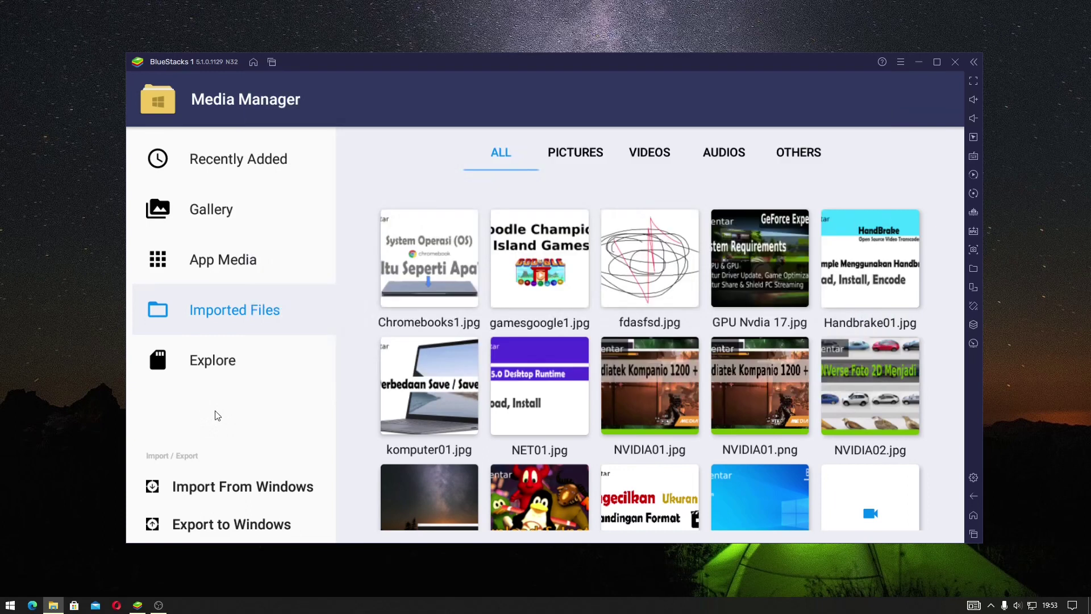
scroll(401, 392, "down", 2)
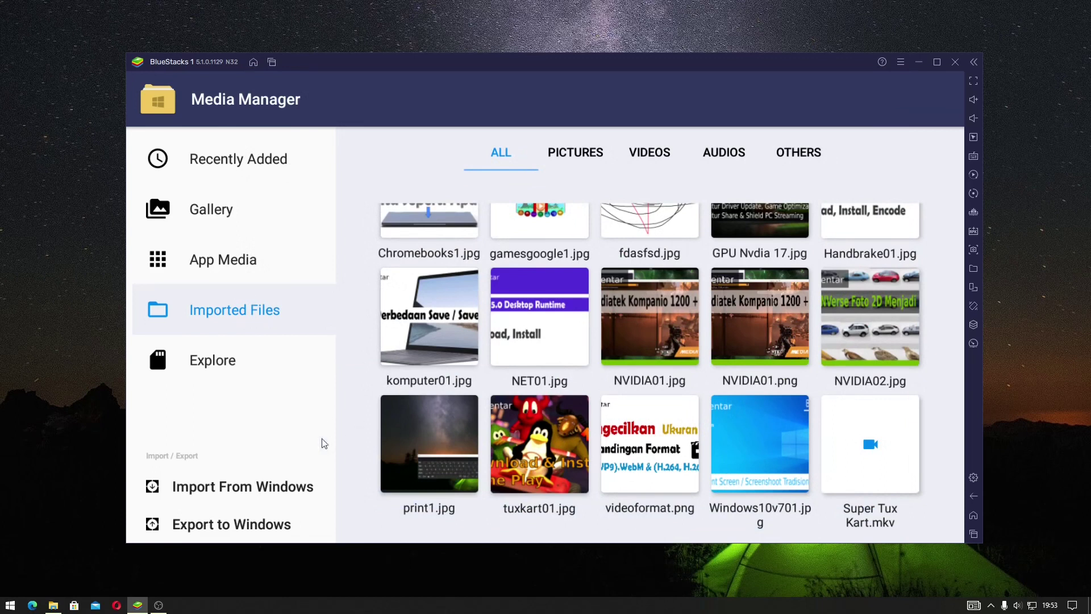
left_click(233, 526)
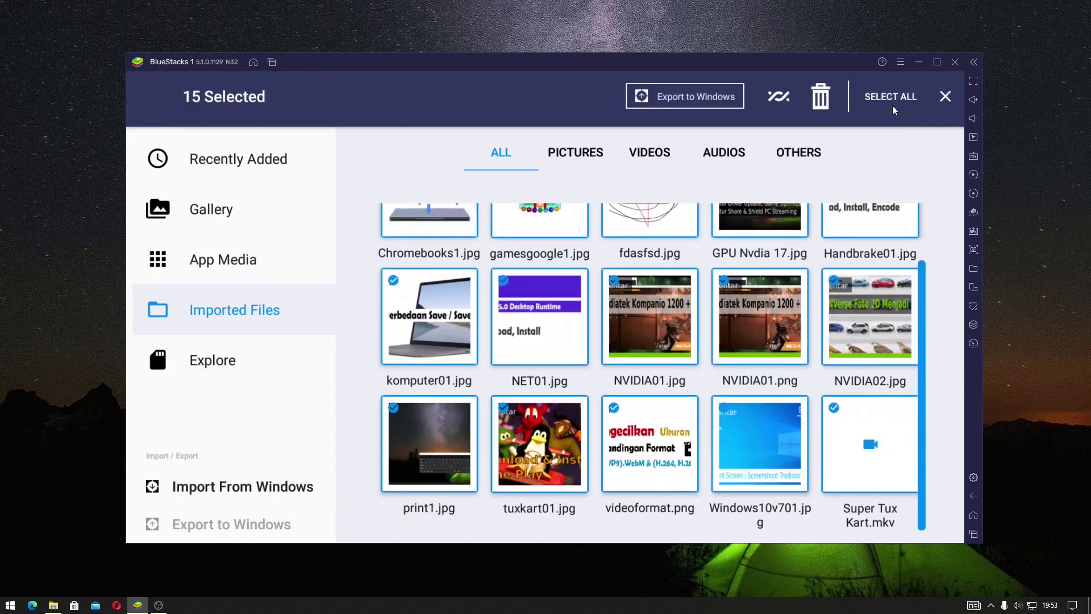
left_click(870, 439)
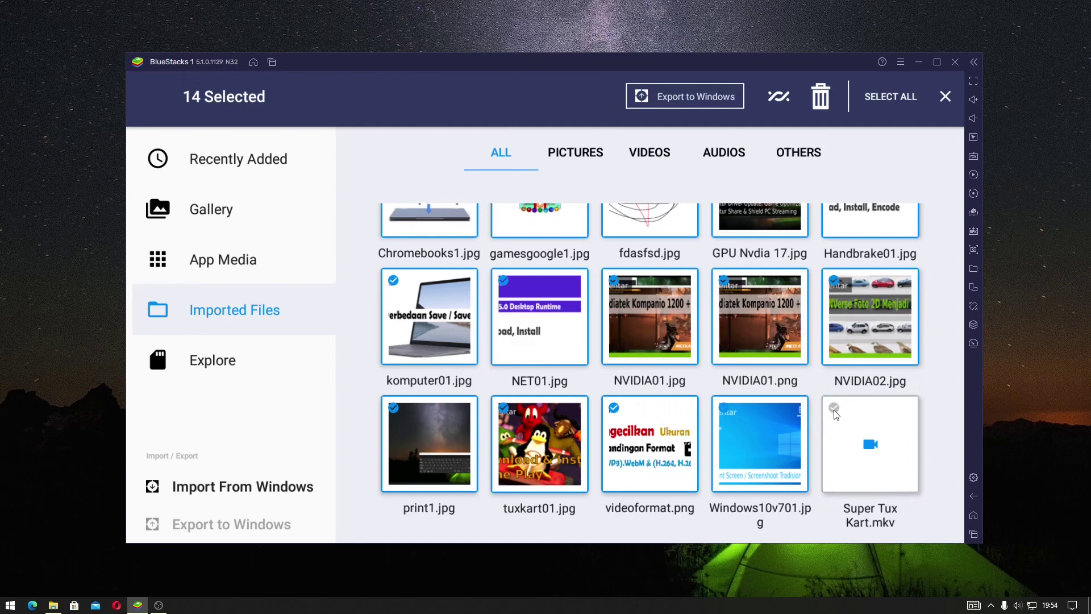
left_click(691, 106)
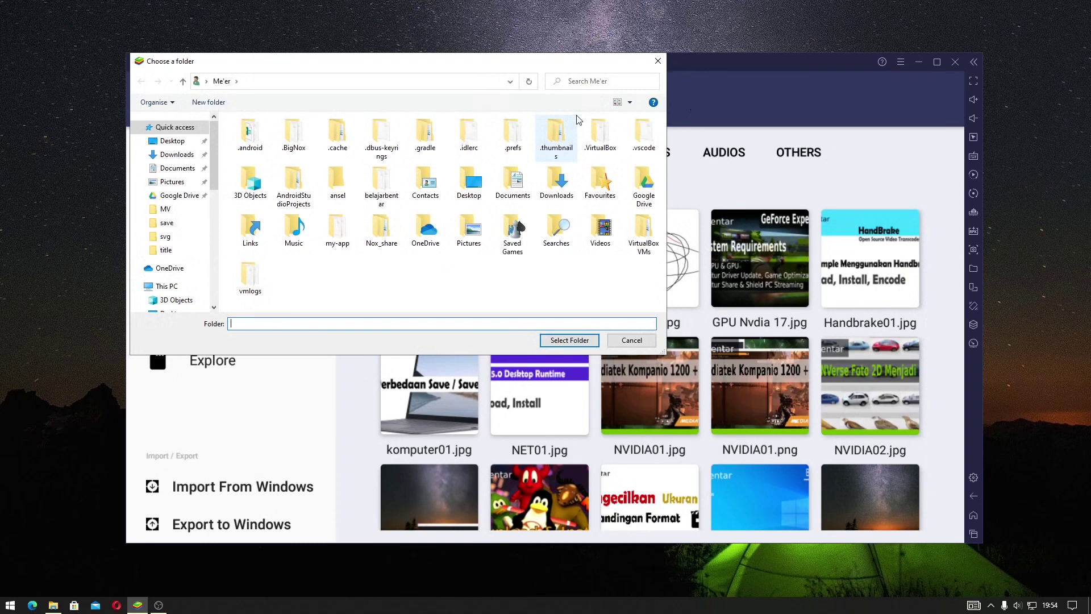
Export the selected images into the existing export folder inside Pictures
left_click(173, 183)
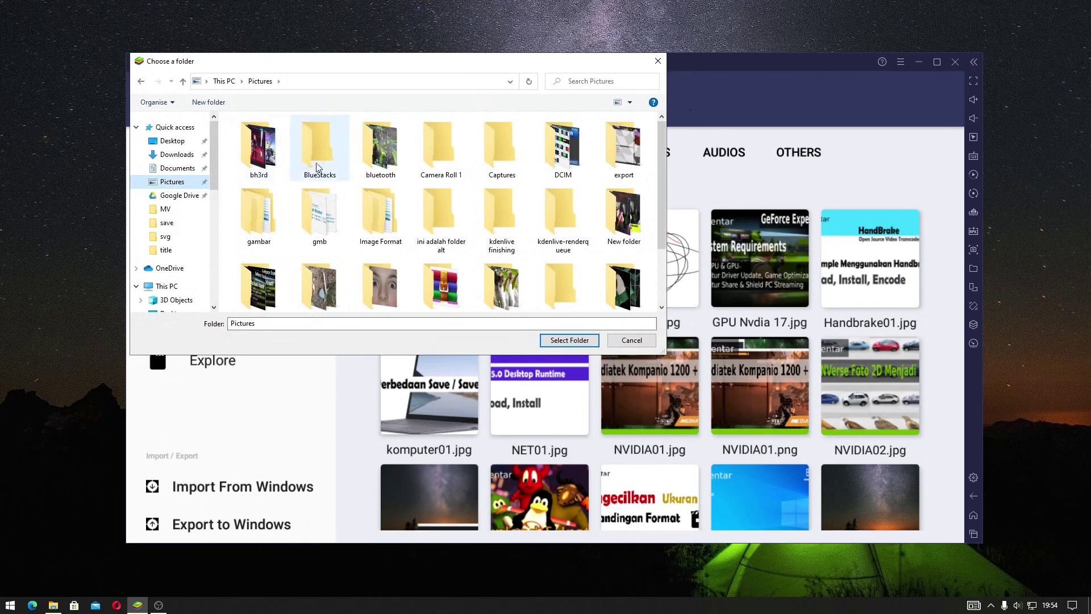
scroll(364, 187, "down", 1)
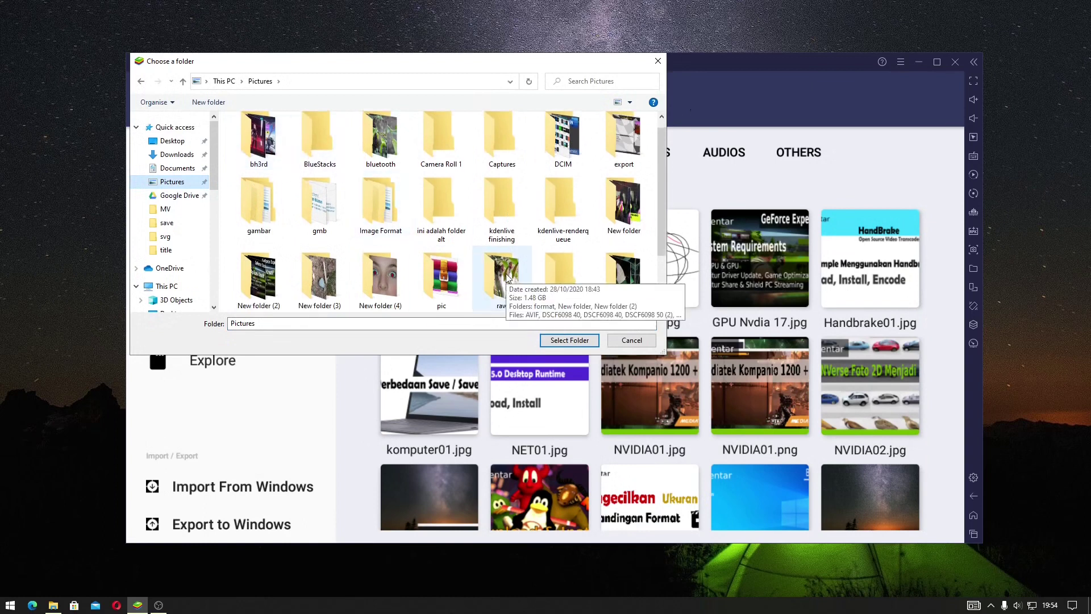
double_click(623, 139)
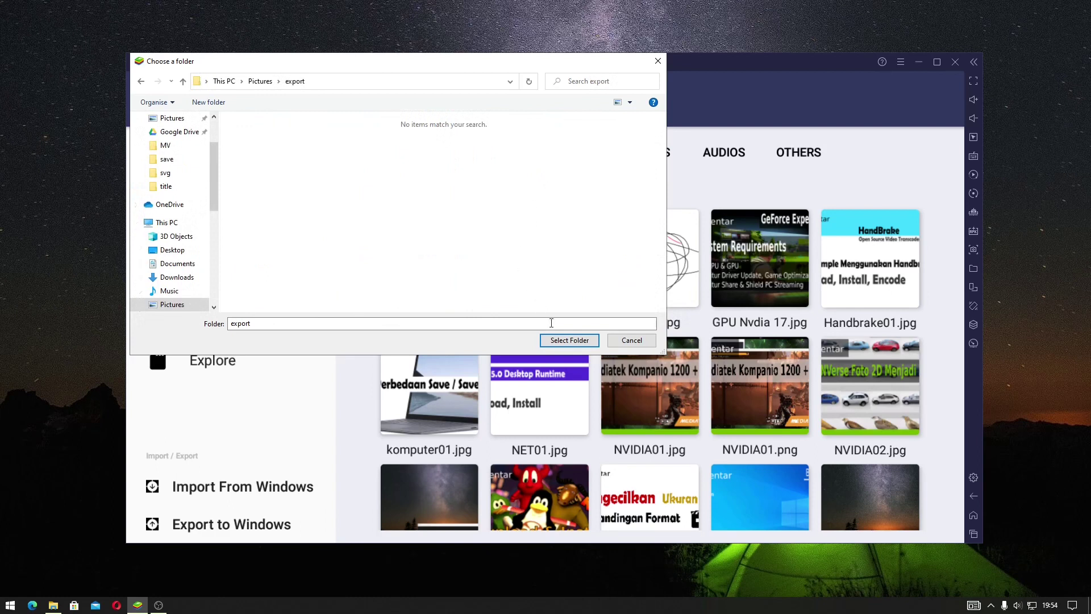
left_click(566, 341)
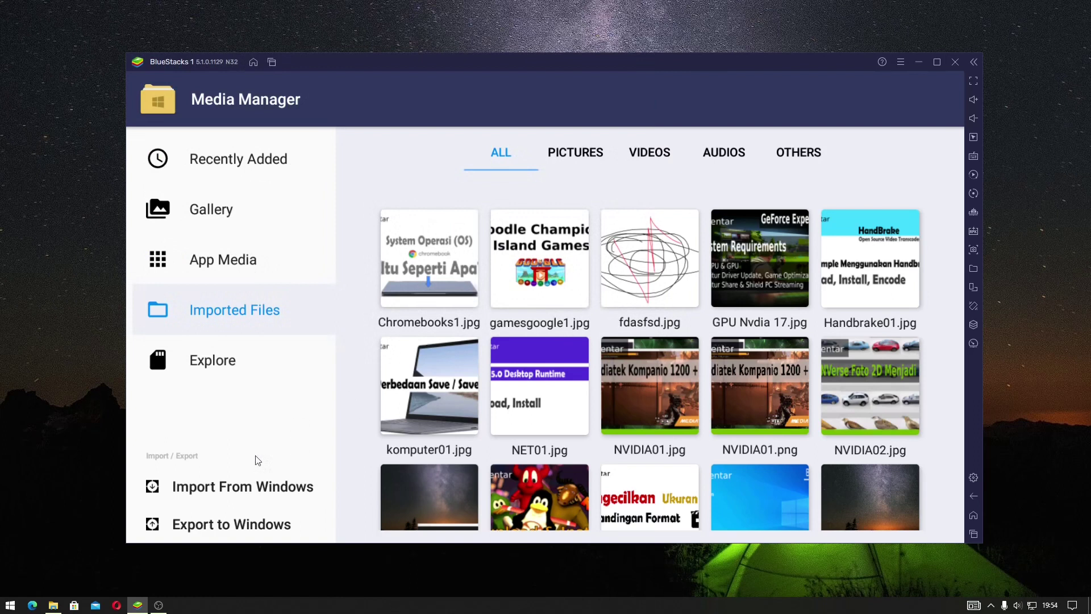
Switch to File Explorer and check the exported images in the export folder
left_click(53, 604)
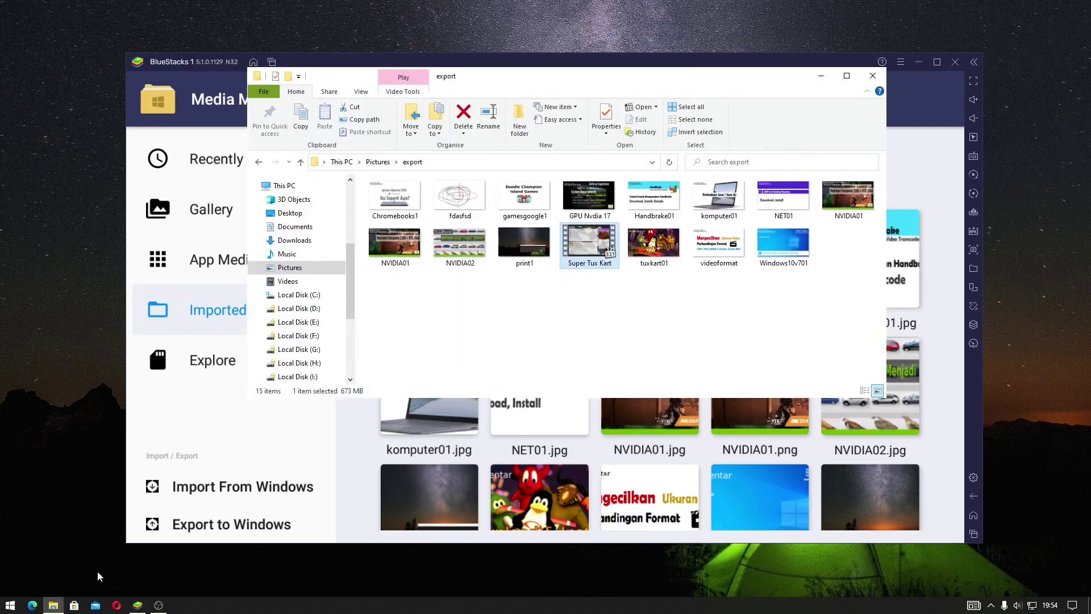
left_click(552, 343)
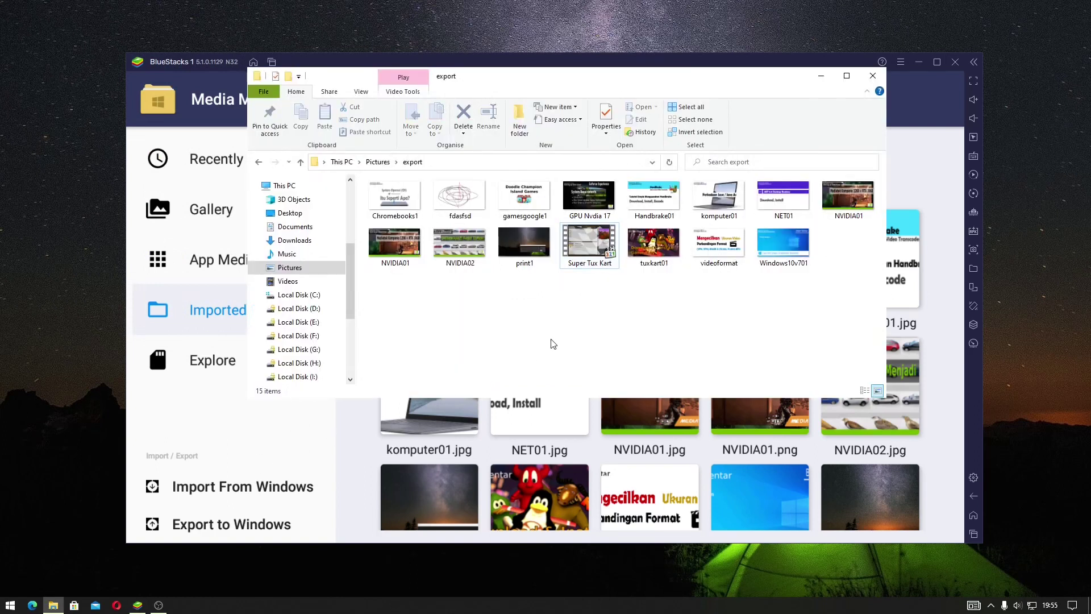